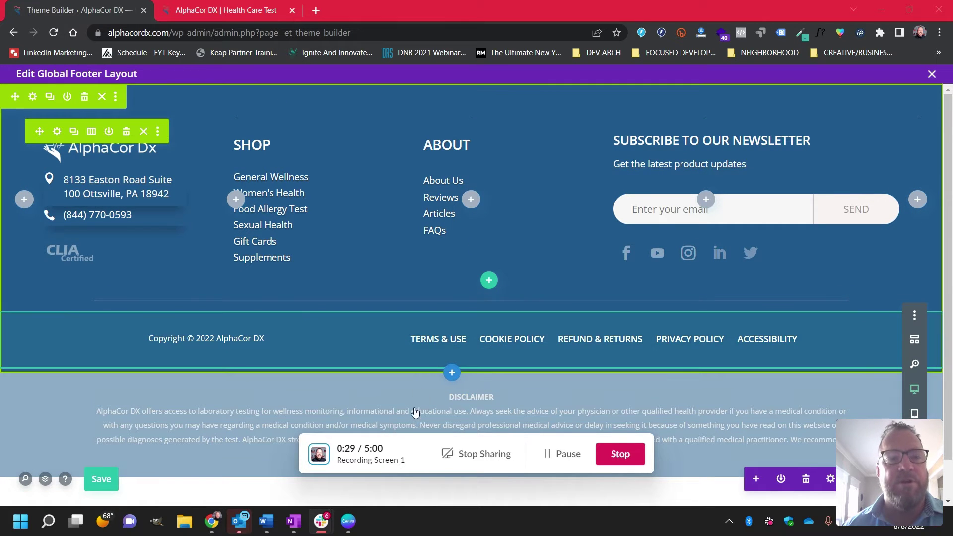
Step: Save the footer, then add a Facebook network in the Social Media Follow module
left_click(97, 477)
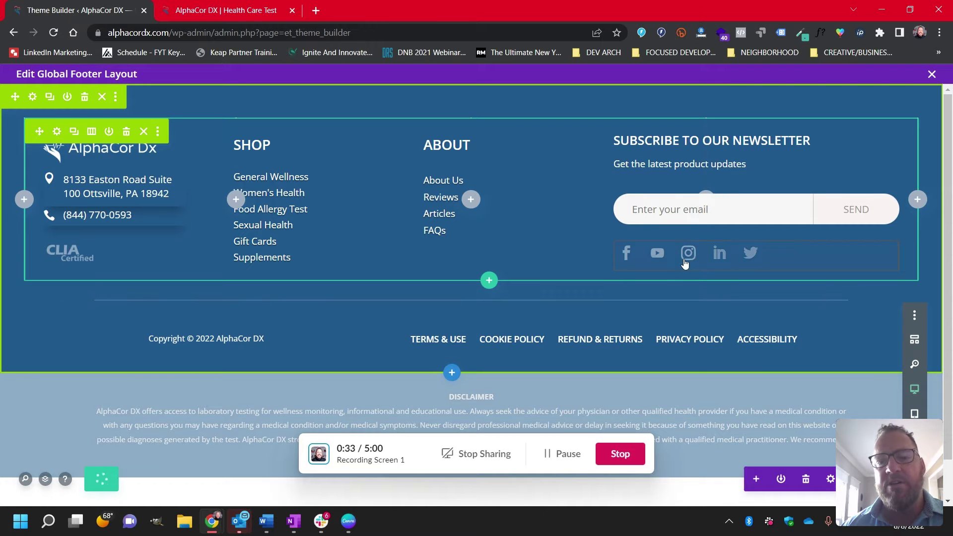
mouse_move(689, 252)
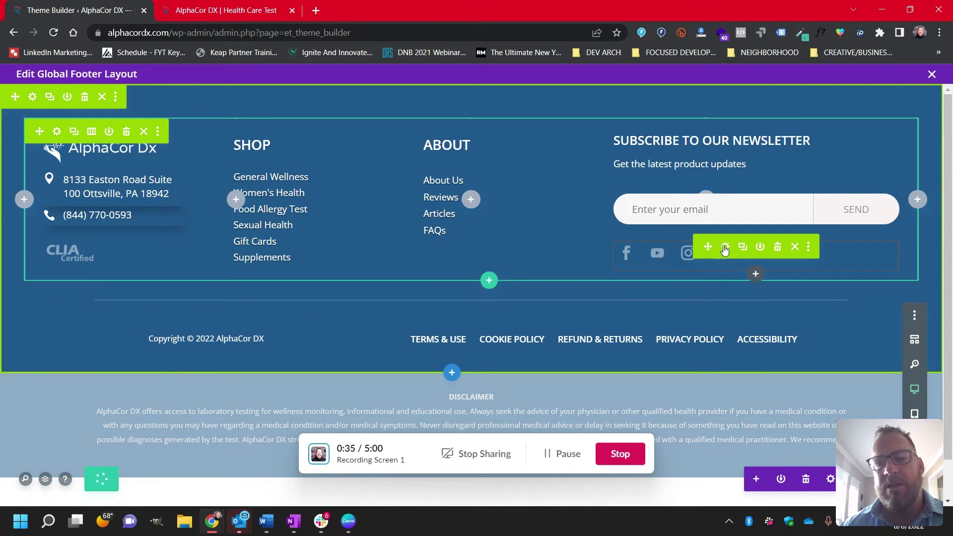
double_click(607, 297)
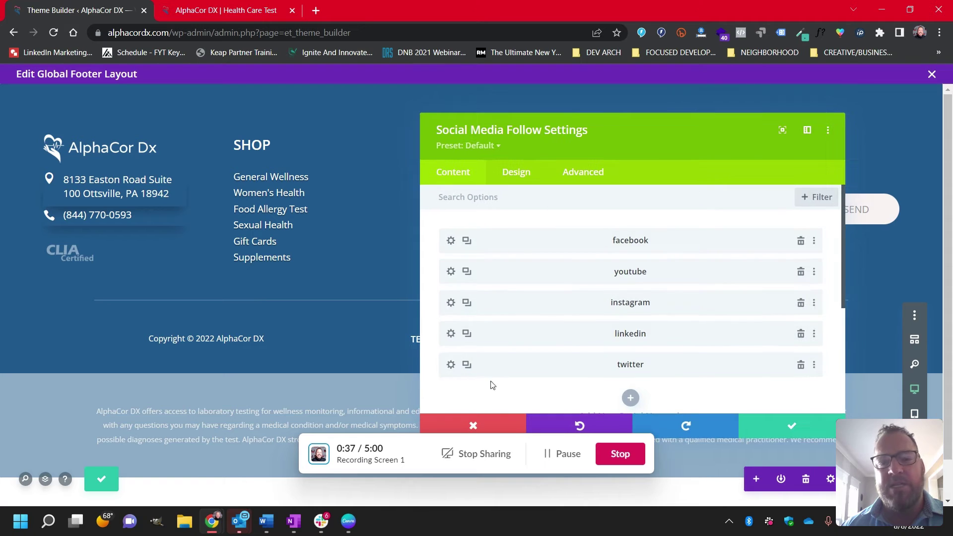
scroll(566, 343, "down", 3)
left_click(630, 274)
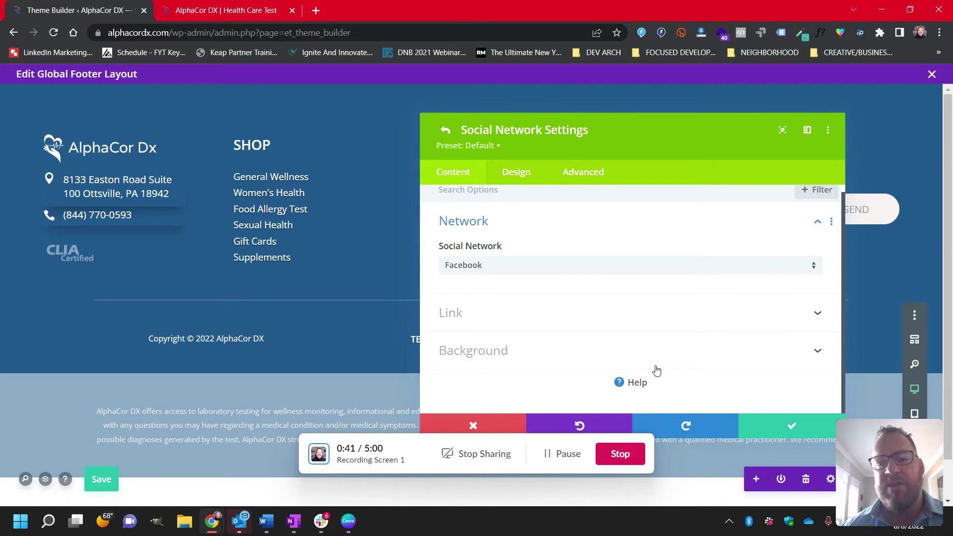
Step: Delete the duplicate Facebook network, keeping five icons, and confirm the module settings
left_click(788, 425)
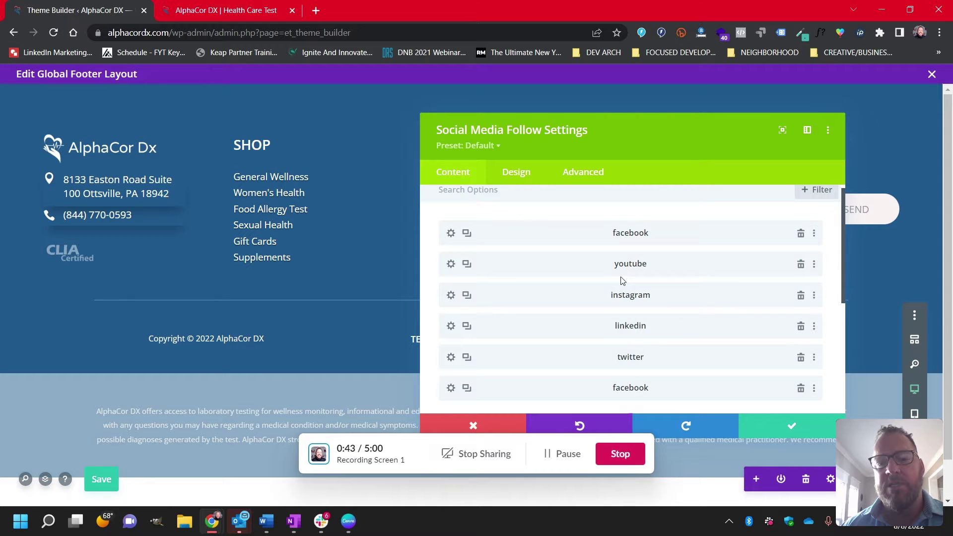
left_click_drag(701, 143, 227, 157)
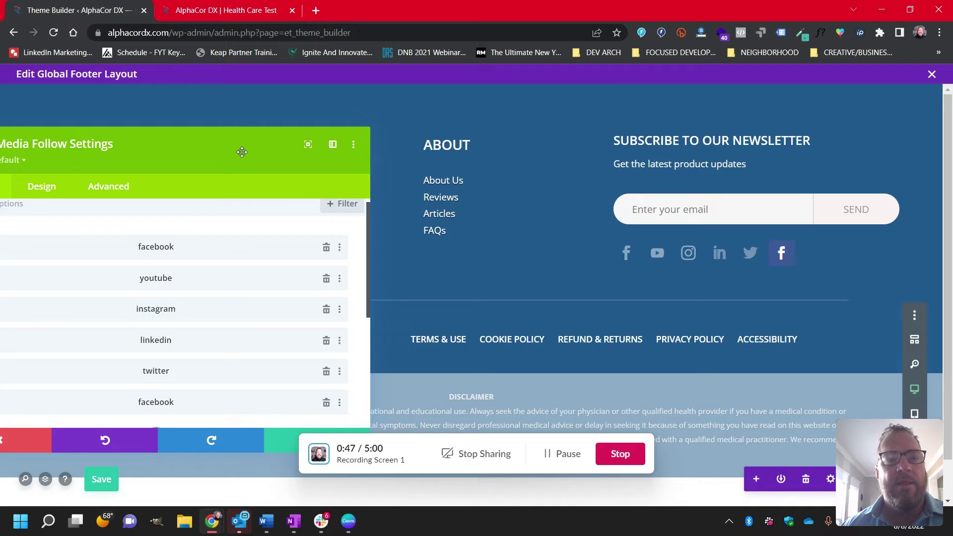
left_click_drag(242, 153, 517, 123)
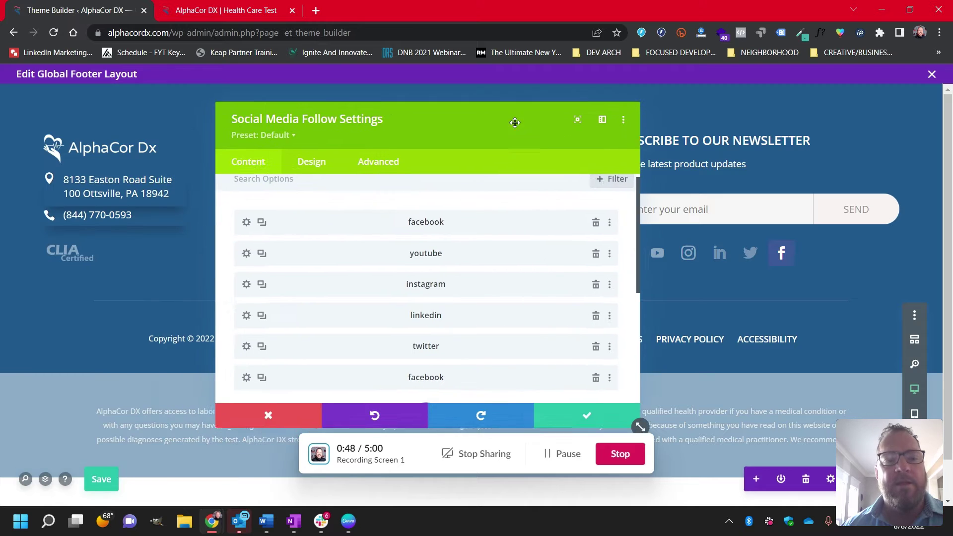
left_click(600, 374)
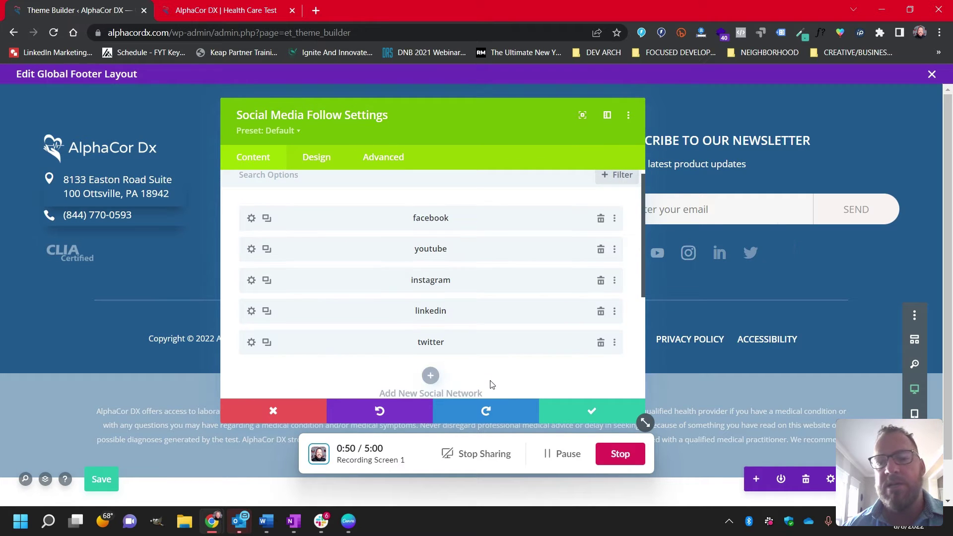
left_click(592, 411)
Step: Save the footer and reload the live AlphaCor DX page showing two social-icon rows
left_click(101, 481)
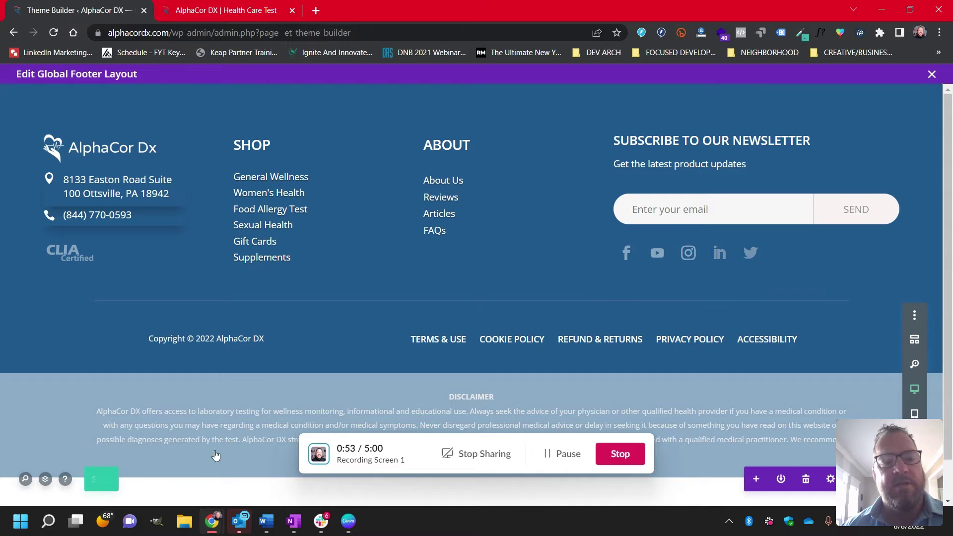
key("ctrl+Tab")
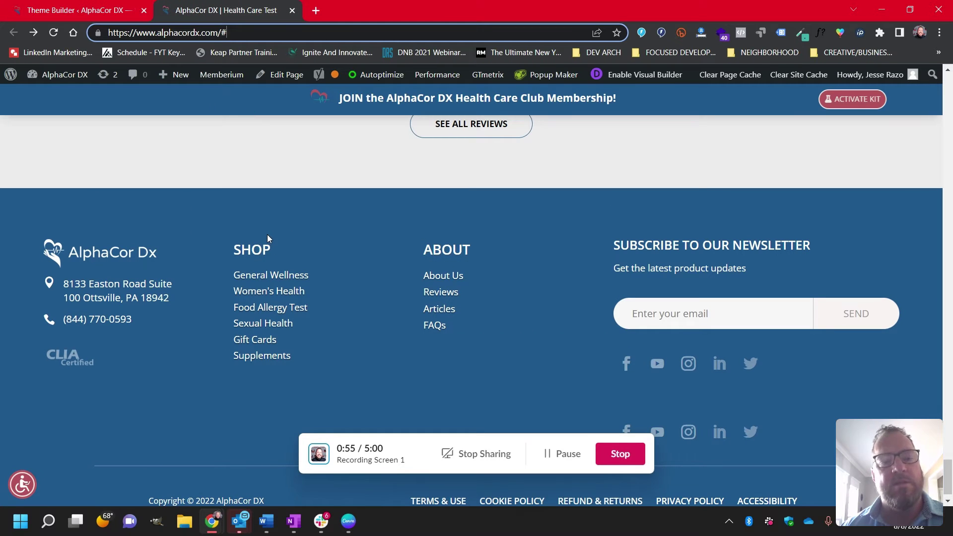
left_click(53, 32)
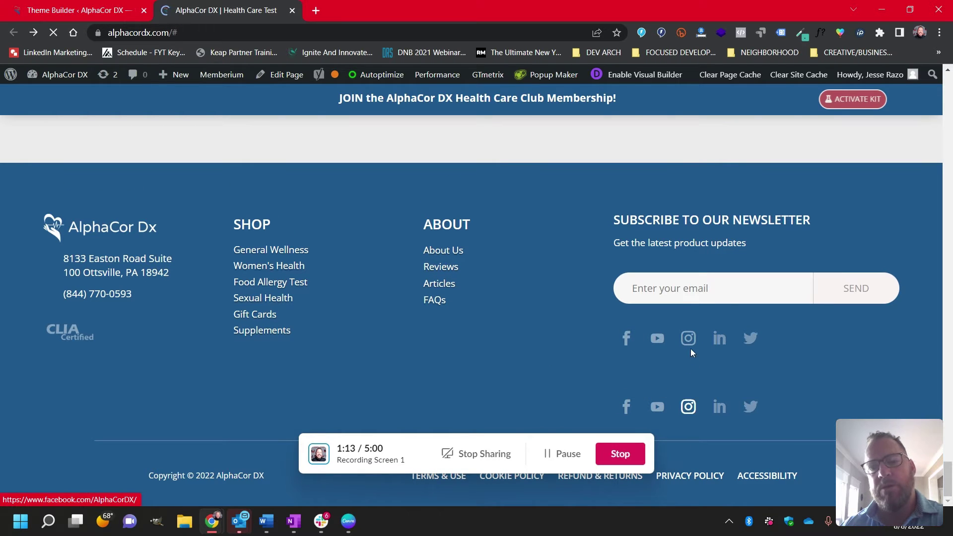
Step: Back in Theme Builder, save again and reopen the Global Footer layout for editing
key("ctrl+shift+Tab")
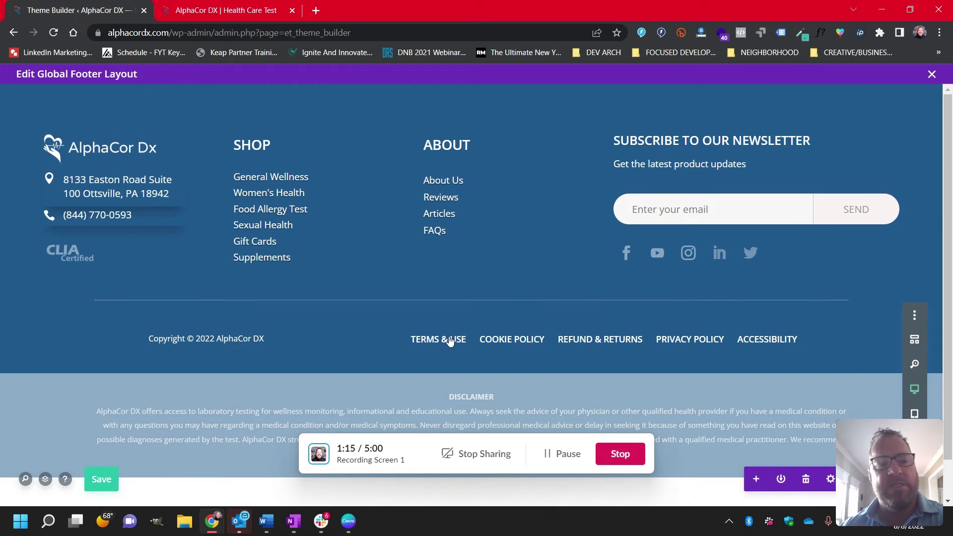
left_click(102, 479)
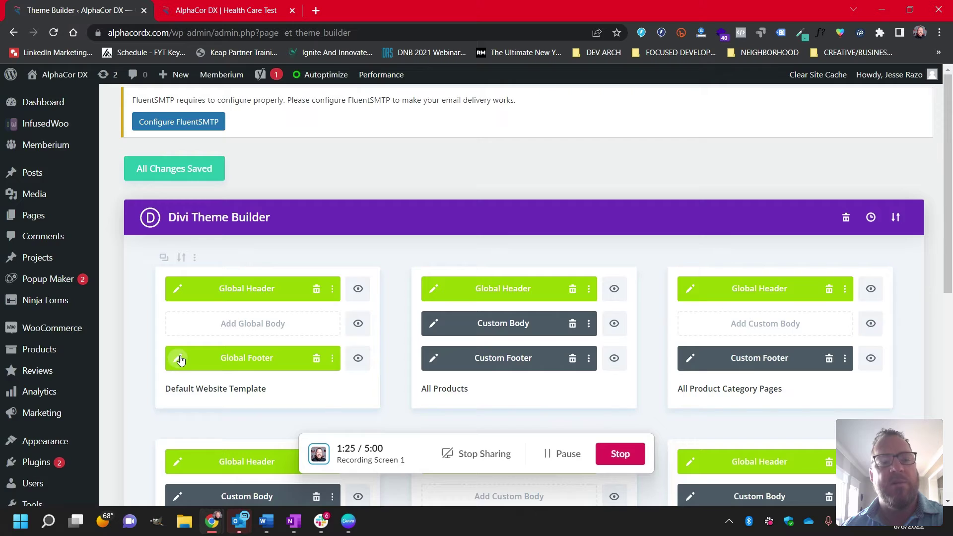
left_click(177, 358)
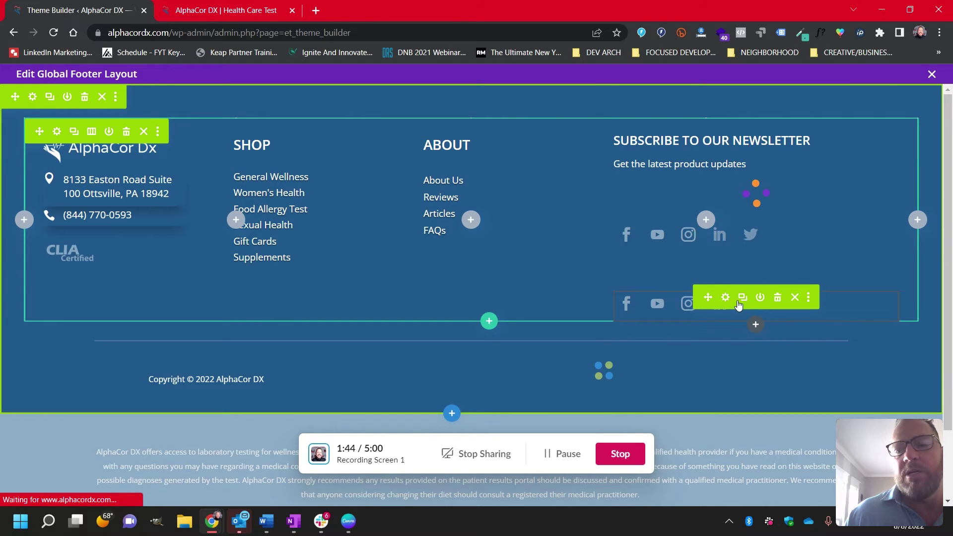
mouse_move(100, 149)
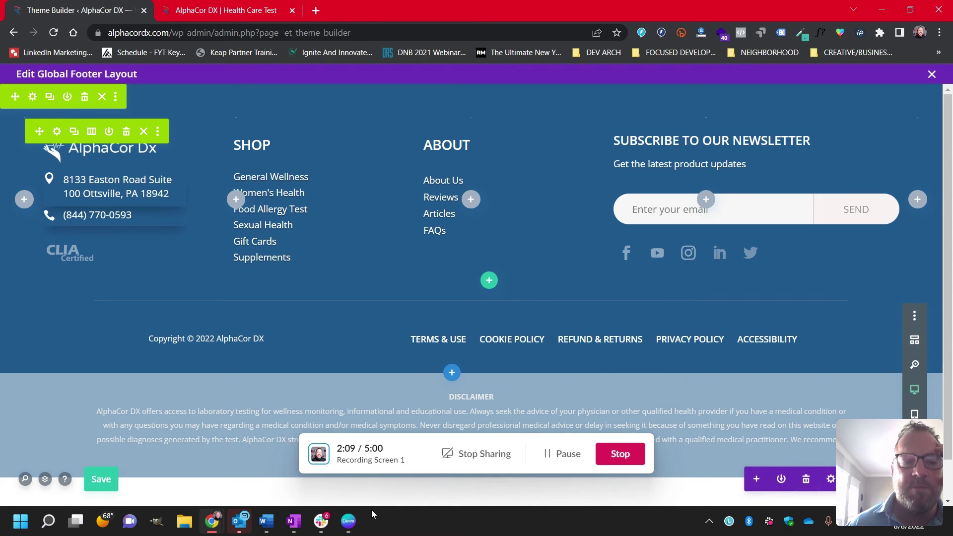
Step: Save the footer and reload the AlphaCor DX | Health Care Test tab
left_click(102, 482)
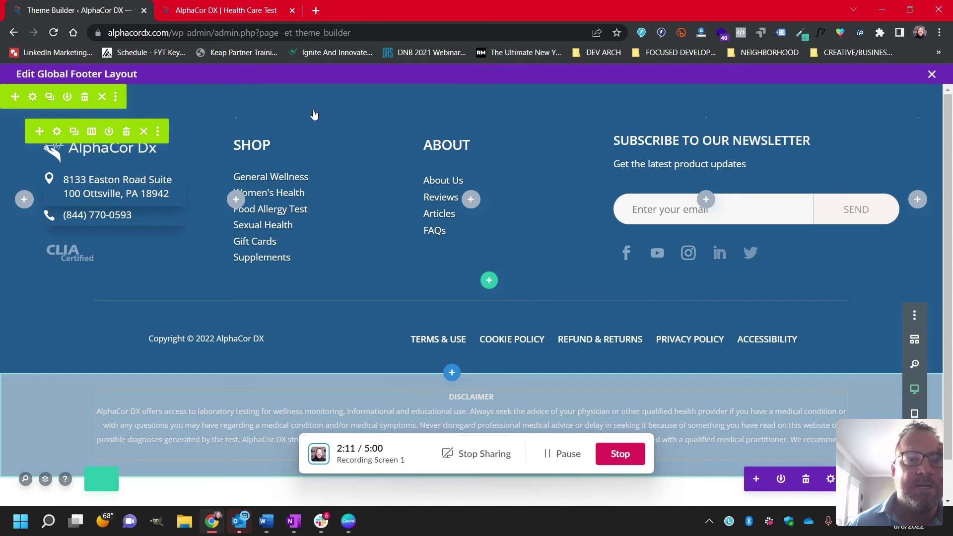
left_click(235, 17)
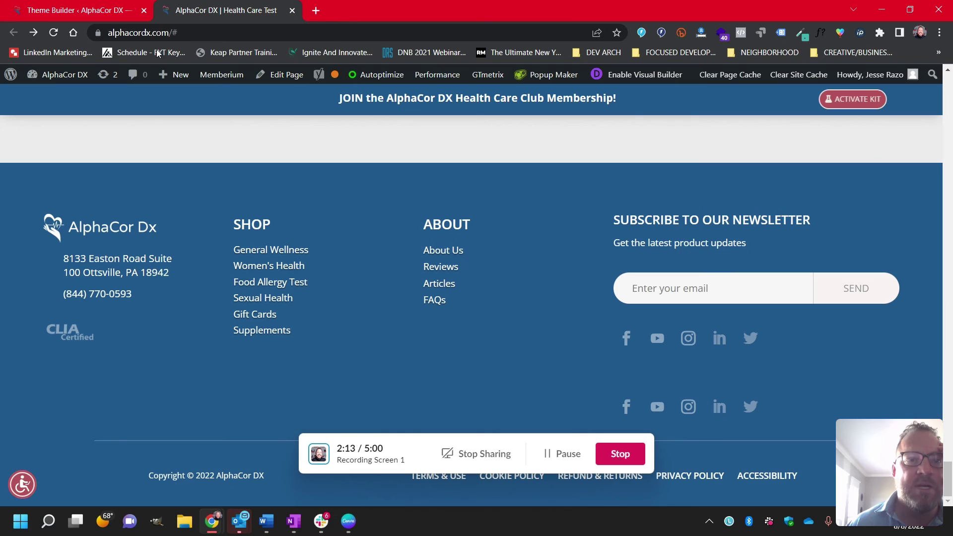
left_click(73, 32)
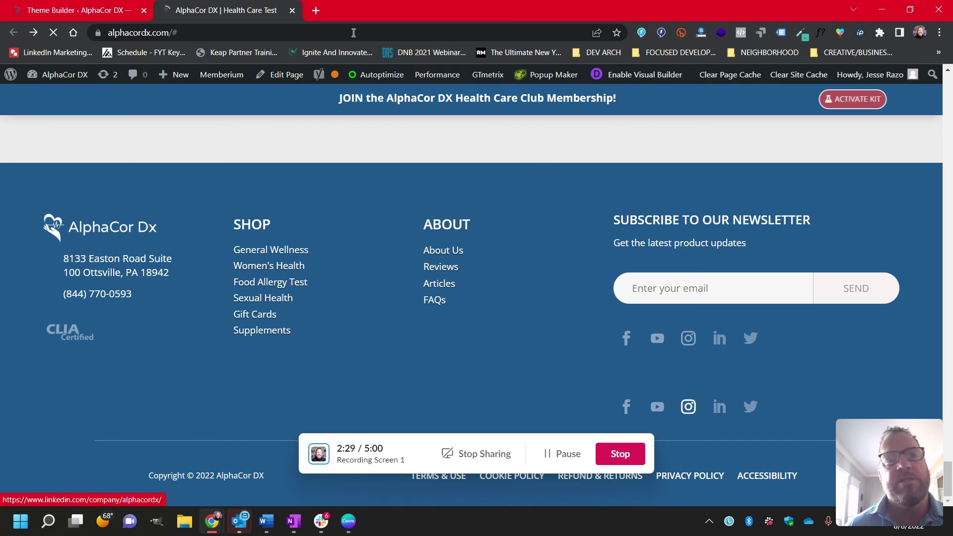
Step: Return to the Theme Builder tab and save the five-icon global footer
left_click(82, 10)
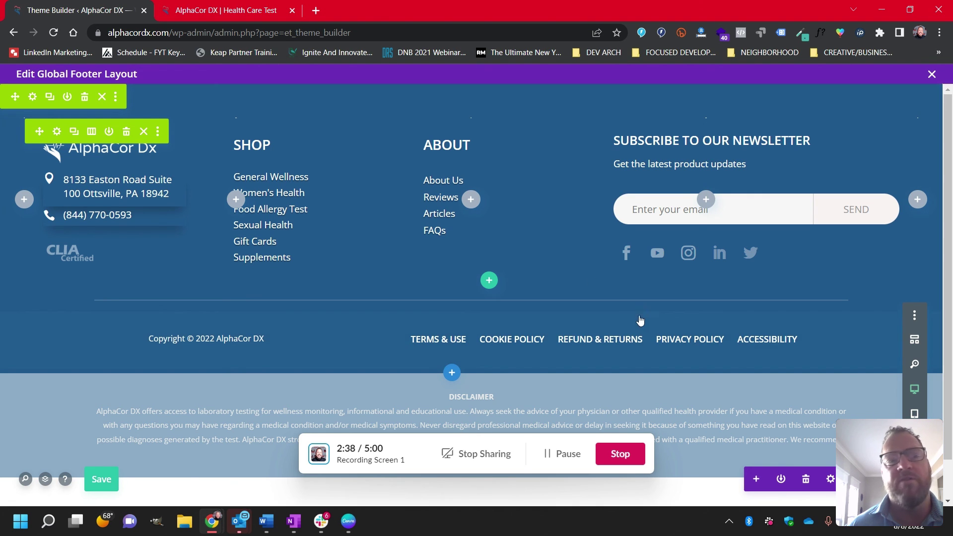
left_click(97, 479)
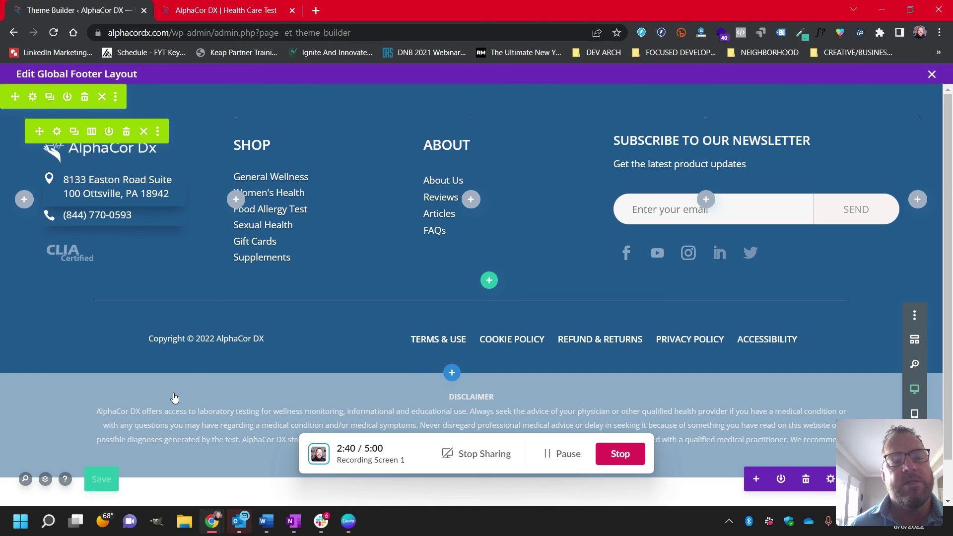